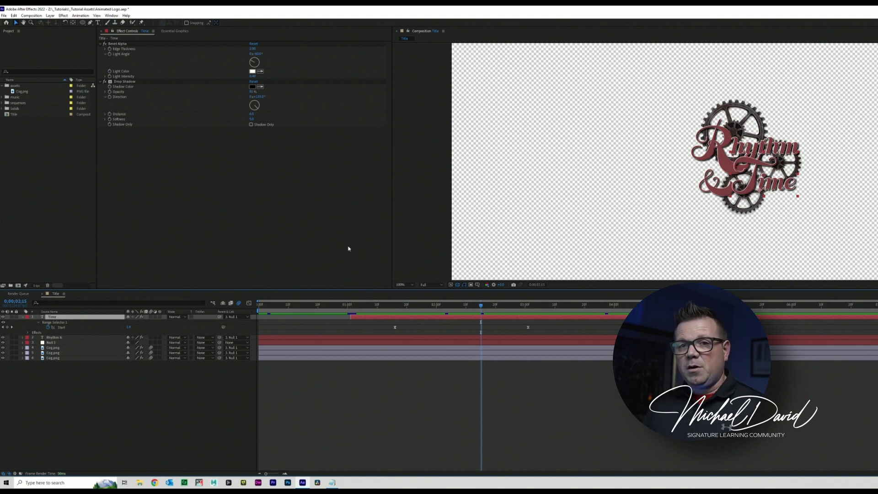
Step: Activate the Effect Controls panel, then return focus to the timeline with the Time layer
left_click(281, 190)
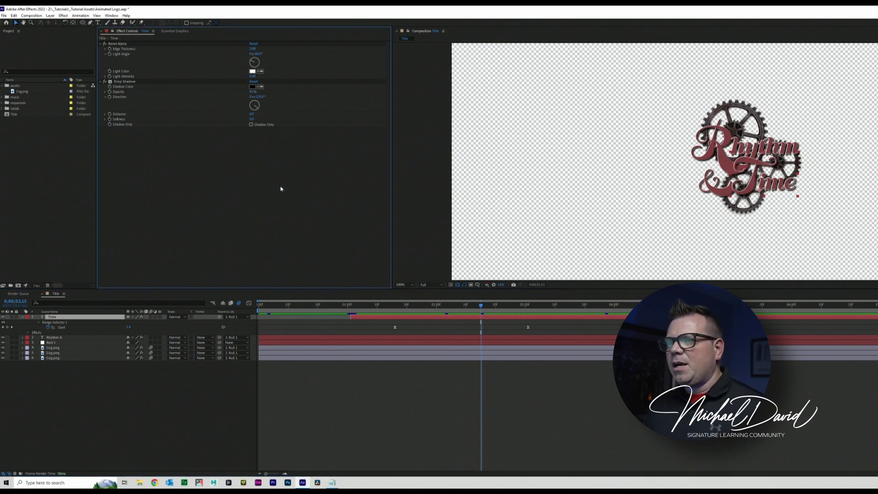
left_click(77, 321)
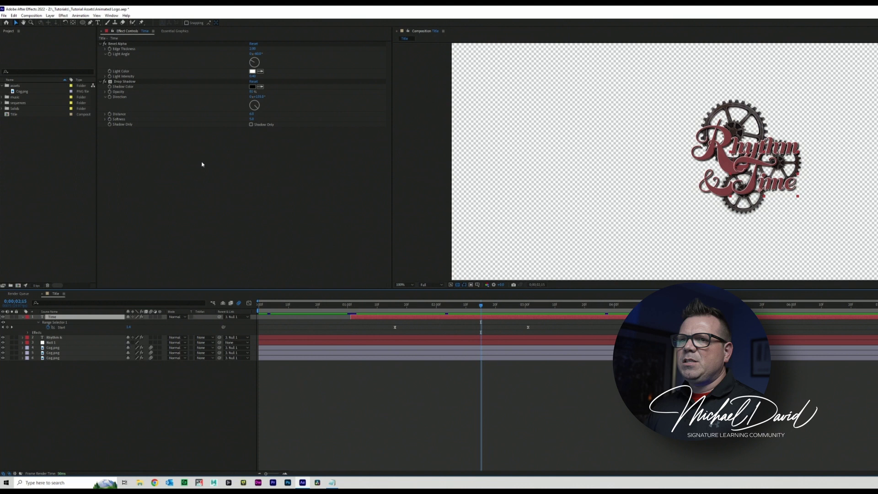
Step: Apply Perspective > Bevel Alpha to the Time layer and swap its order with Drop Shadow
left_click(64, 16)
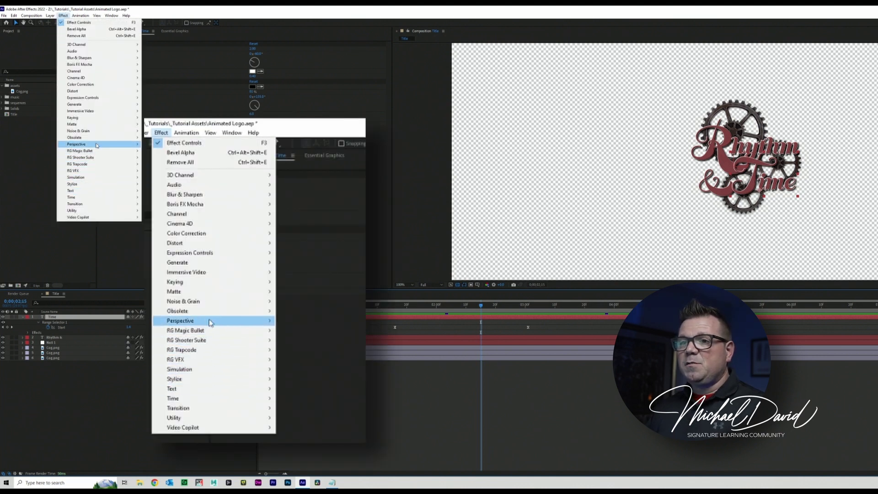
mouse_move(94, 144)
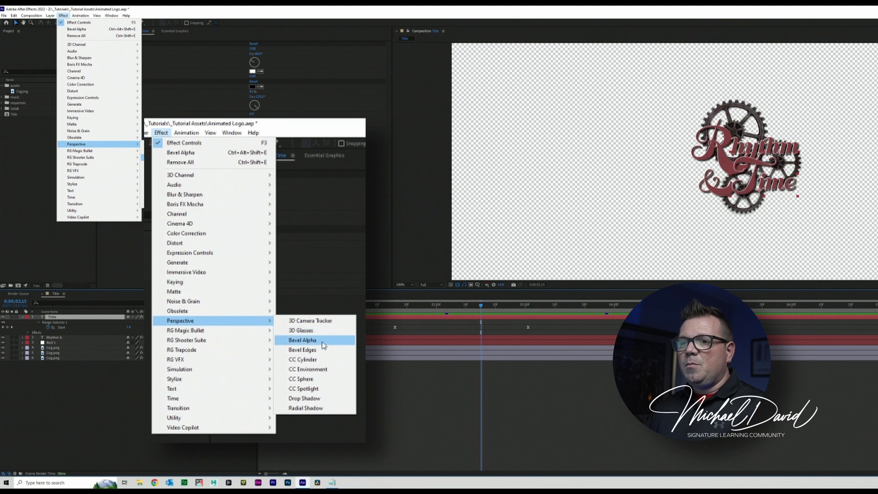
left_click(174, 161)
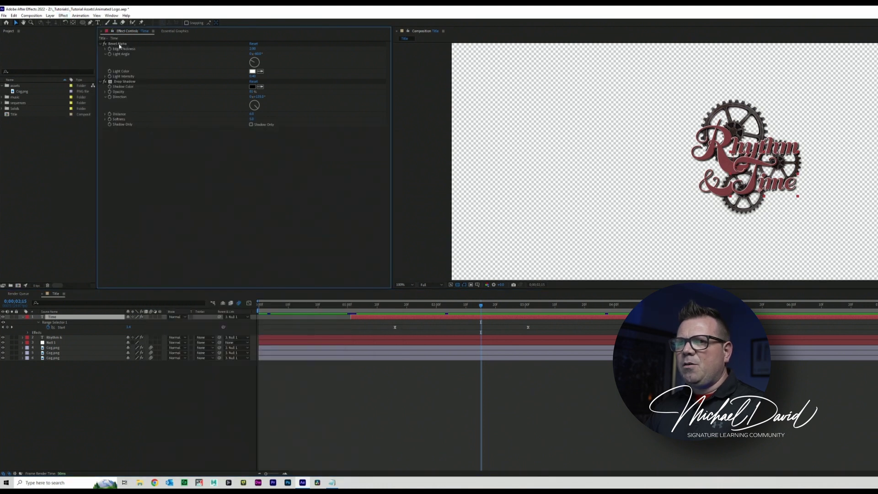
left_click_drag(119, 46, 133, 138)
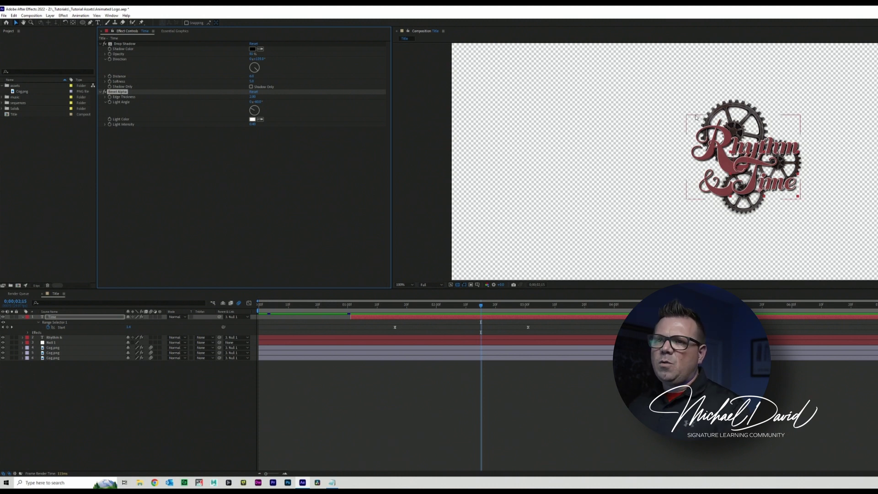
left_click_drag(126, 44, 134, 149)
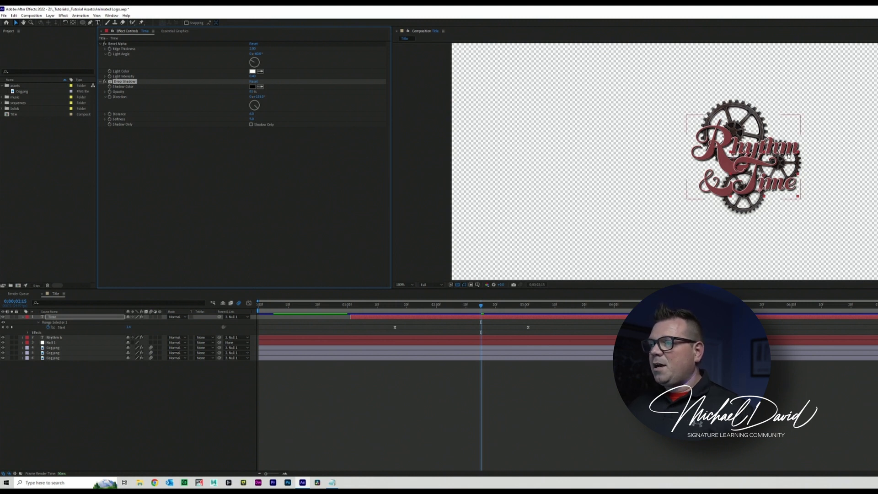
Step: Select Cog.png to inspect its effects, then scrub the playhead from 0 to 0:00:02:25
left_click(59, 358)
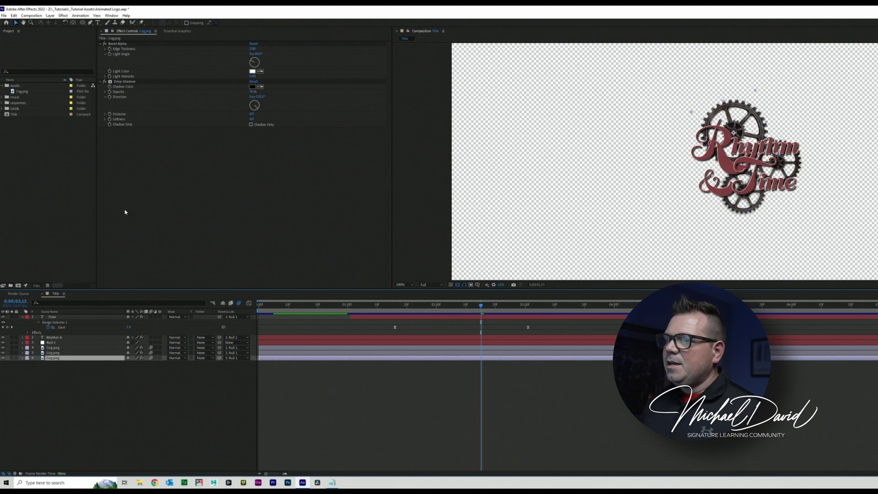
left_click_drag(279, 304, 256, 309)
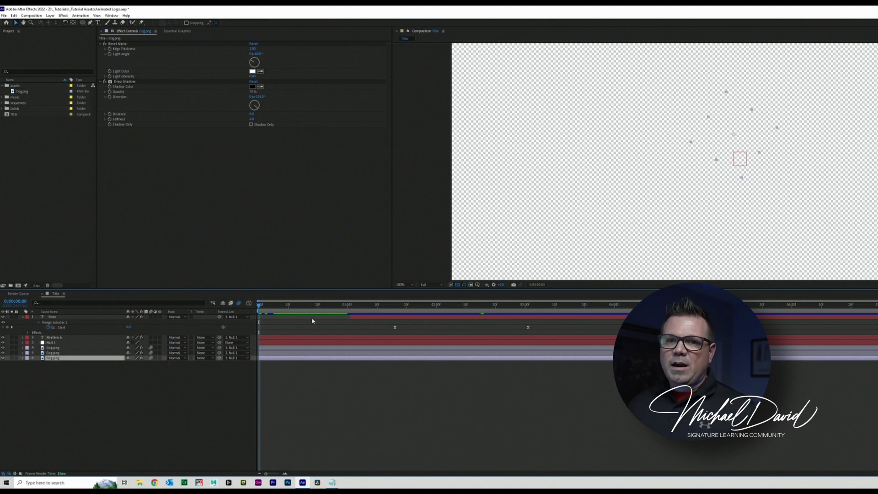
left_click_drag(311, 305, 511, 305)
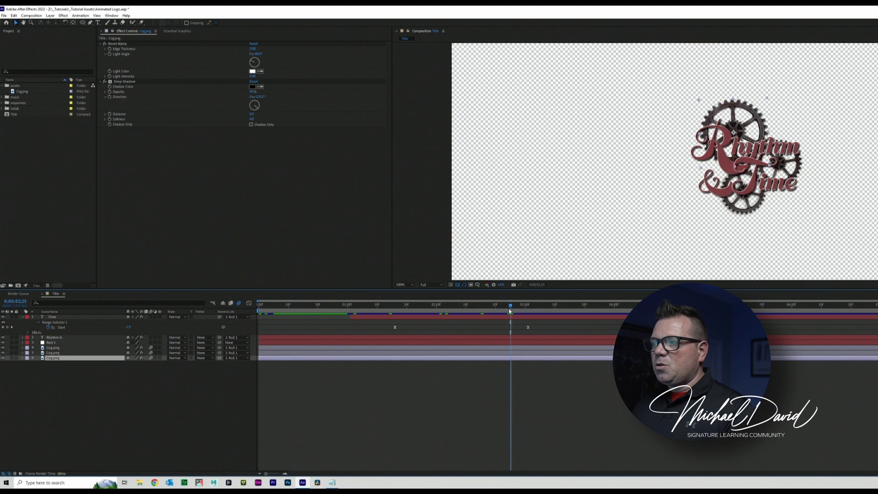
Step: Queue the Title composition via File > Export > Add to Render Queue
left_click(4, 16)
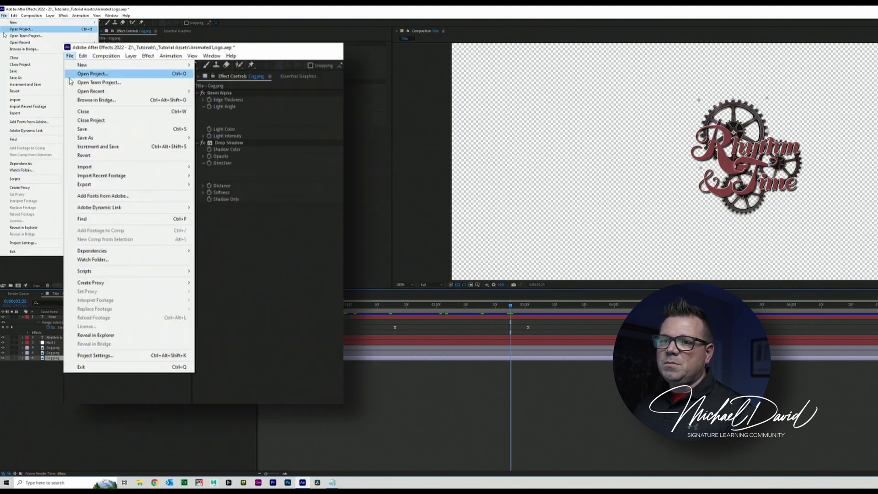
mouse_move(27, 109)
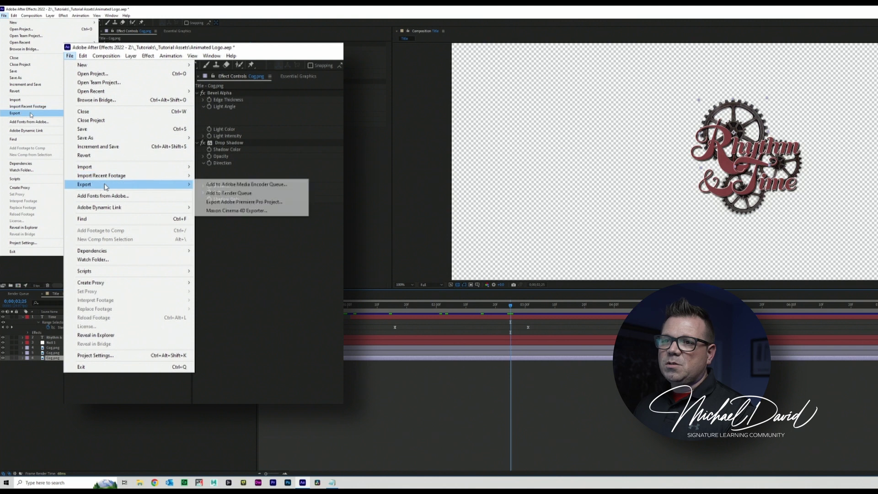
mouse_move(95, 113)
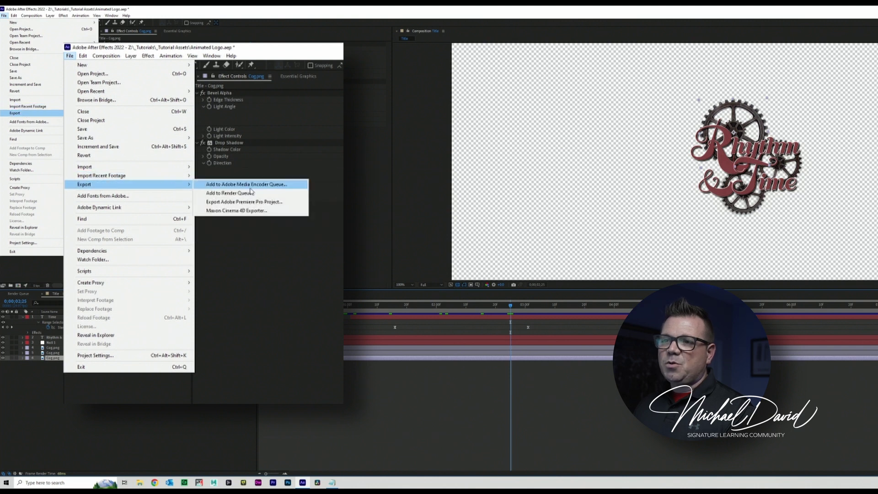
left_click(127, 120)
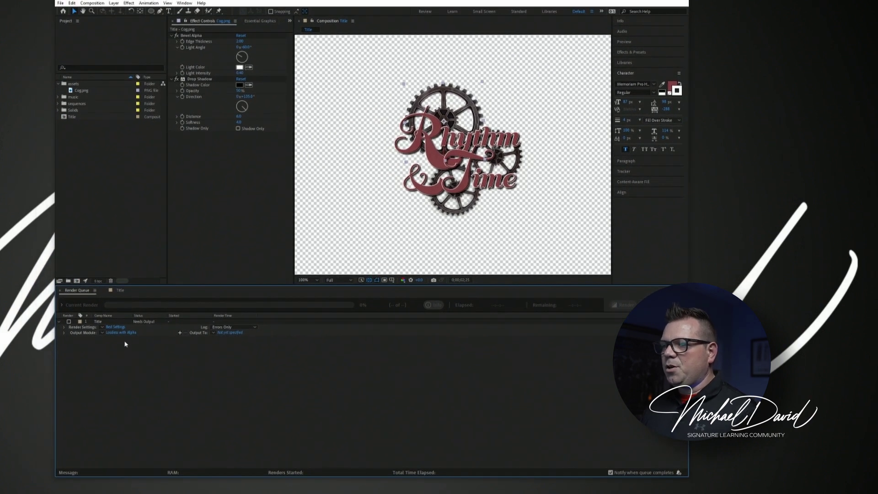
Step: Keep Best Settings for rendering and set the output module format to QuickTime
left_click(107, 328)
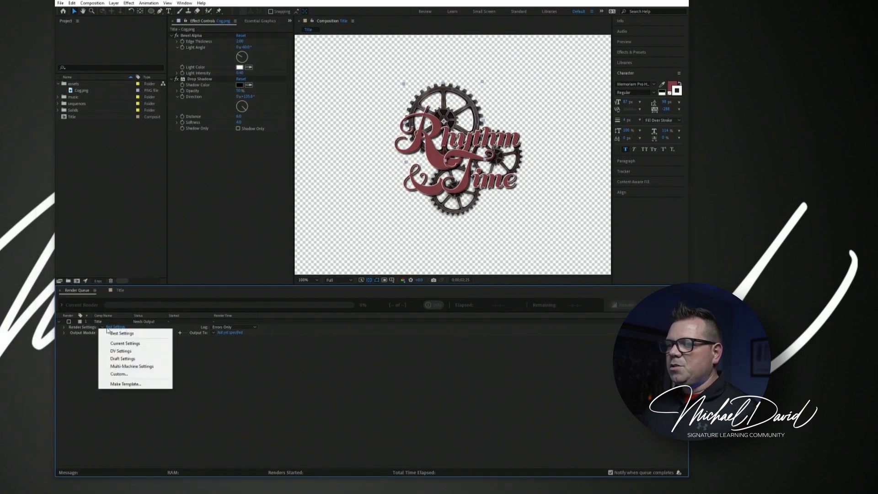
left_click(138, 334)
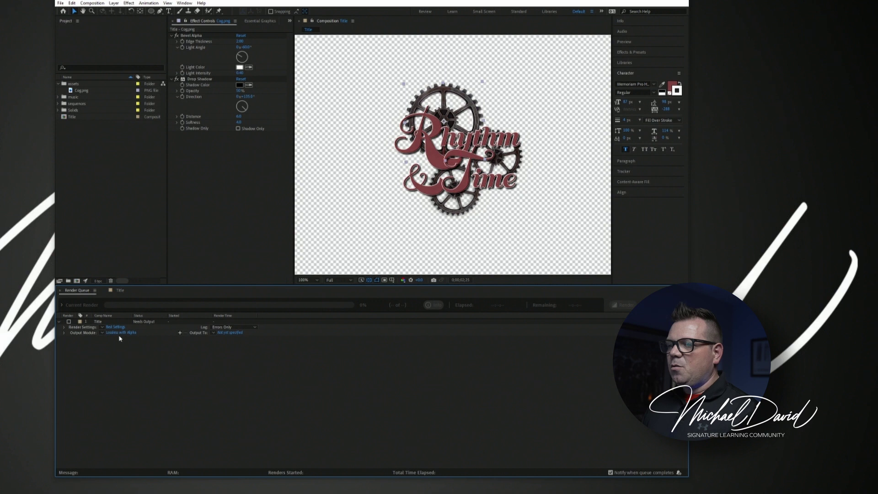
left_click(121, 332)
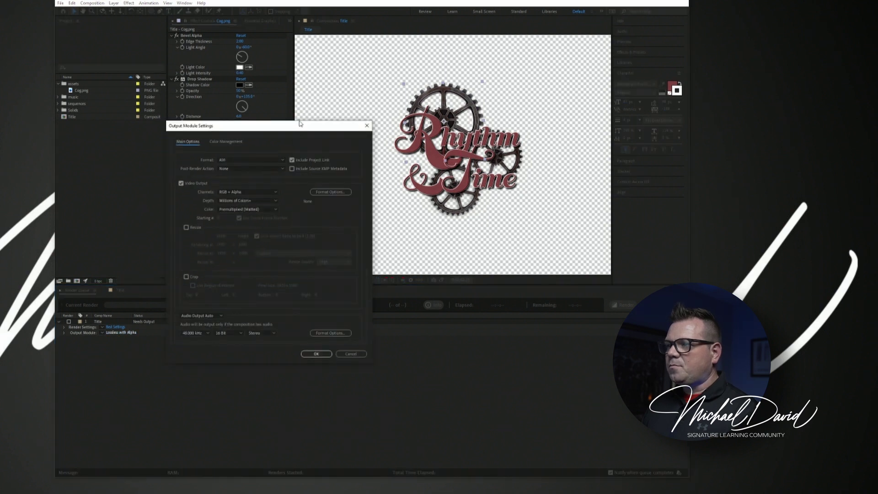
left_click_drag(299, 123, 259, 55)
left_click(193, 92)
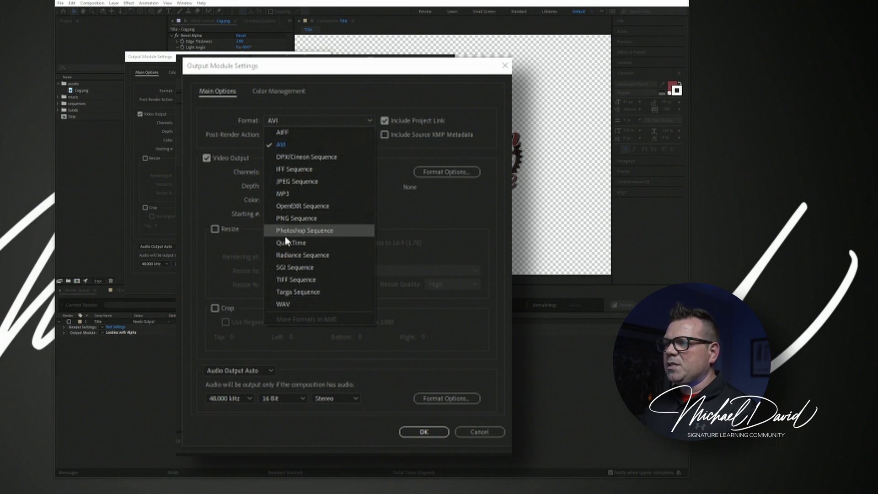
key("Escape")
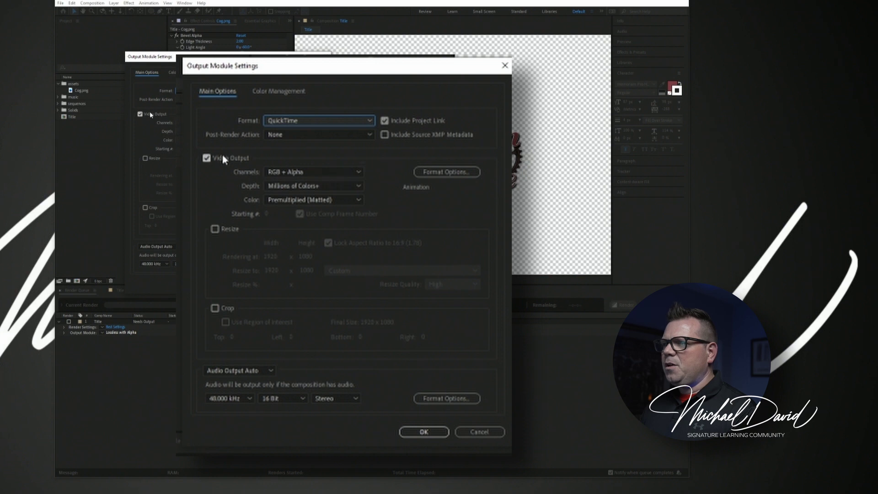
Step: Set channels to RGB + Alpha, depth to Millions of Colors+, and colour to Premultiplied (Matted)
left_click(296, 173)
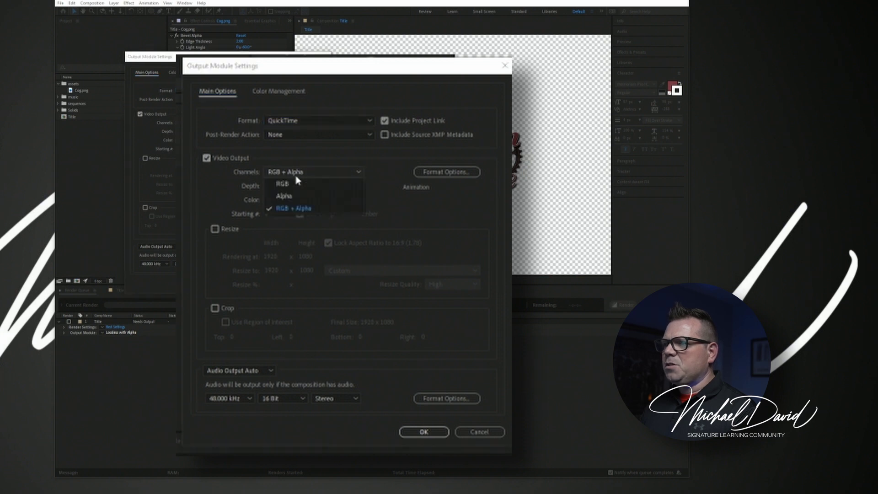
left_click(293, 208)
left_click(306, 192)
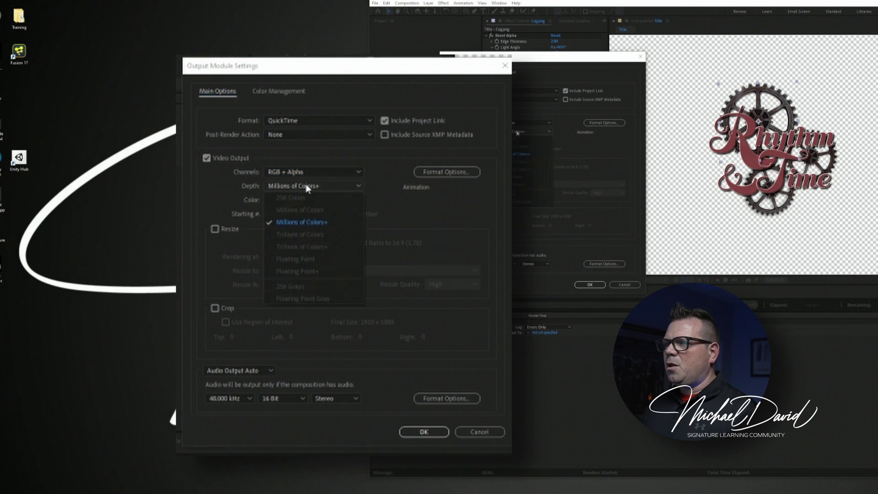
left_click(313, 223)
left_click(297, 201)
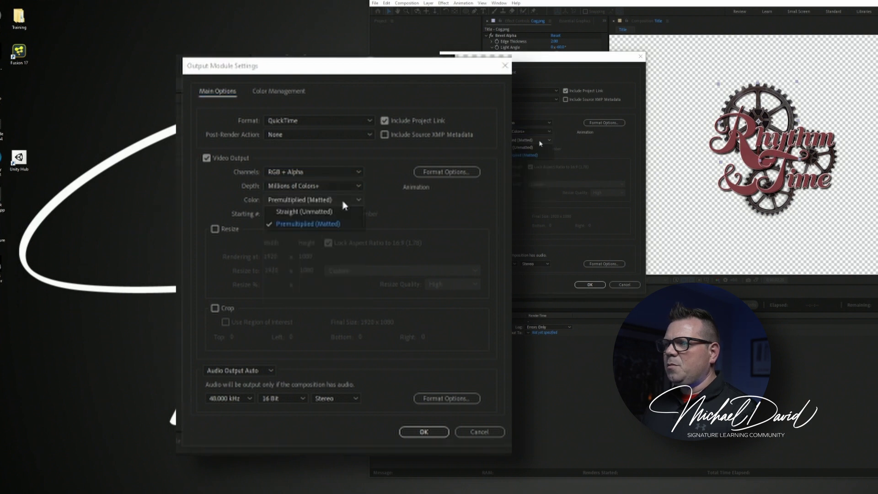
left_click(341, 221)
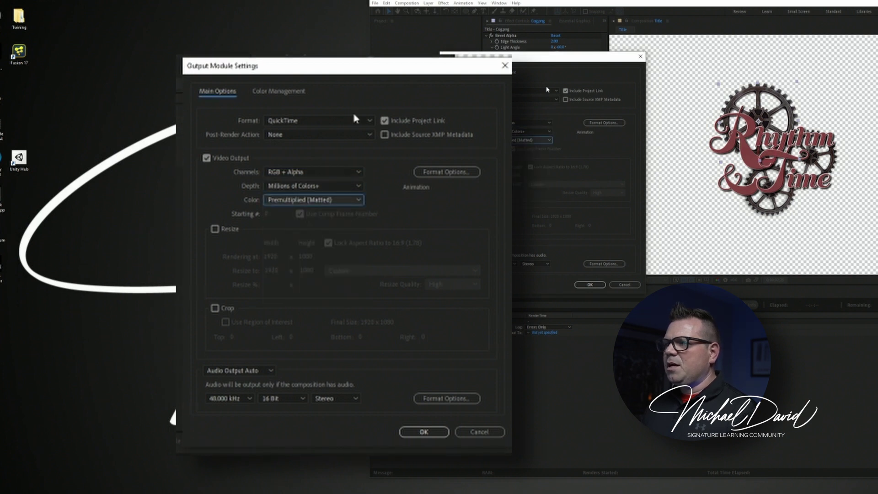
Step: Keep the Animation video codec in QuickTime Options and leave audio output on Auto
left_click(444, 172)
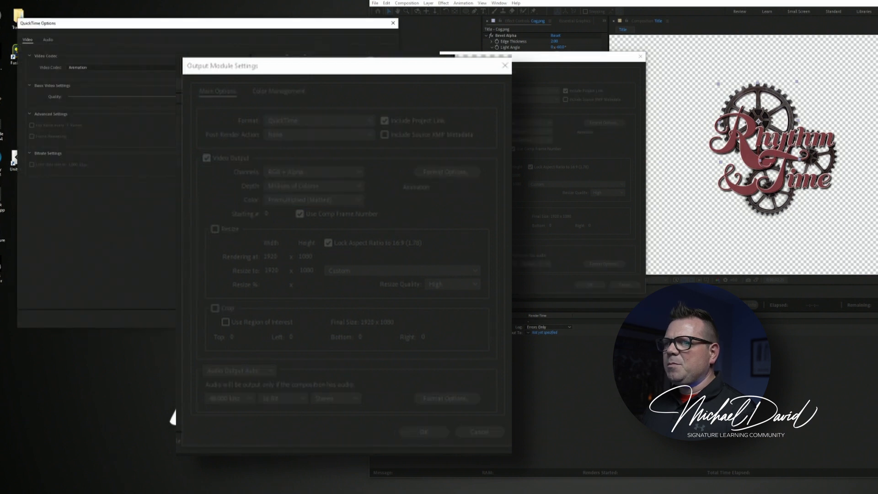
left_click(84, 68)
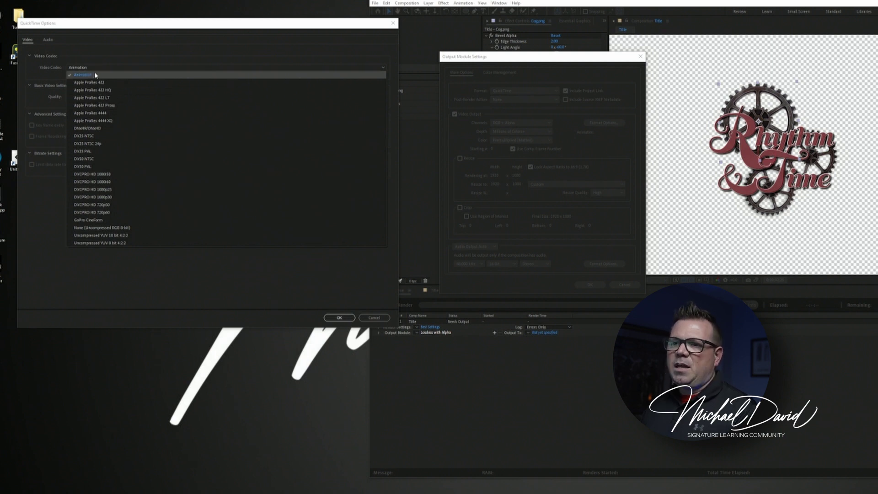
left_click(96, 75)
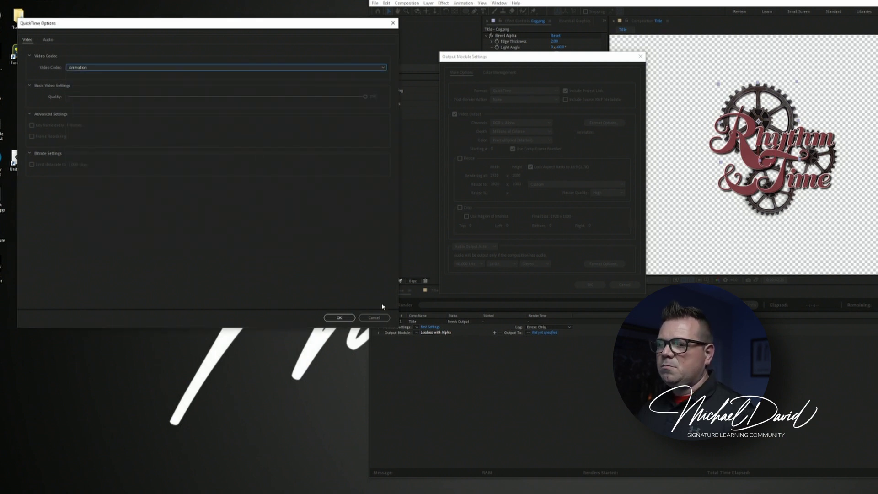
left_click(340, 317)
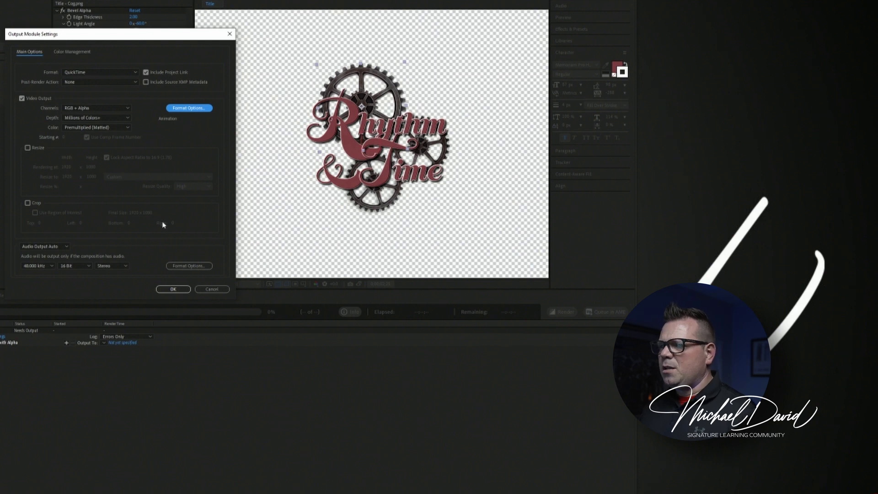
left_click(39, 246)
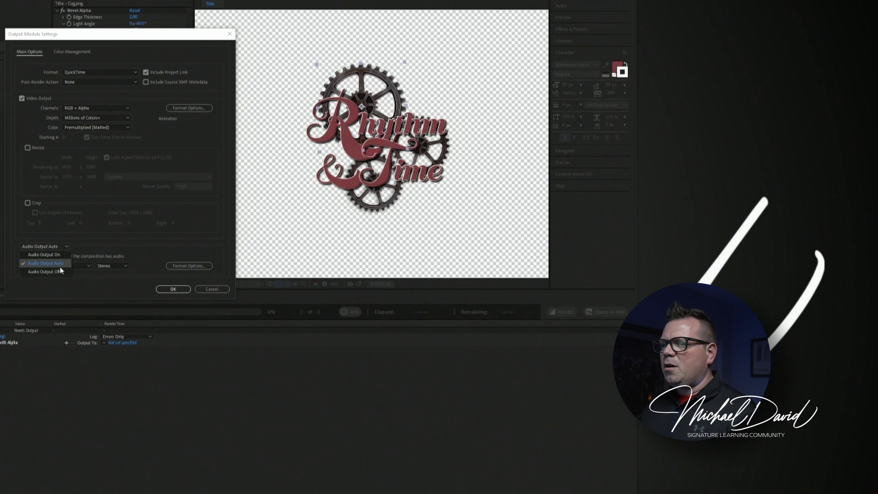
left_click(134, 242)
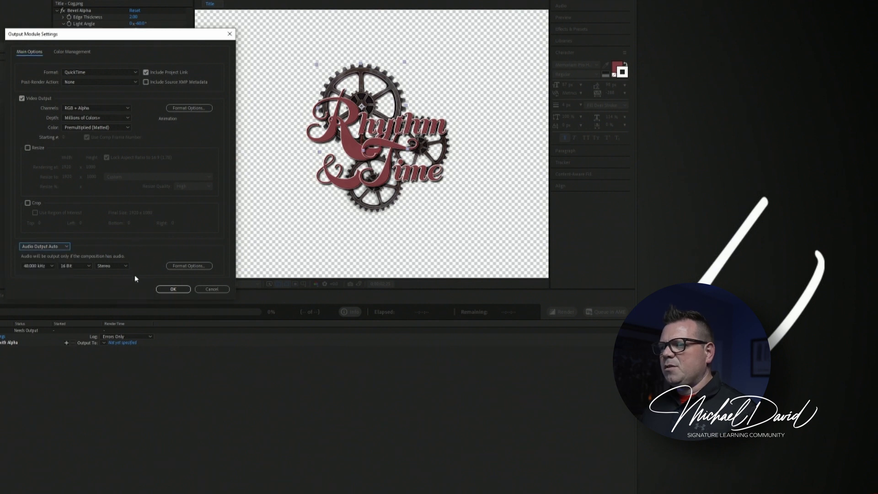
Step: Confirm the QuickTime output module settings with OK
left_click(163, 289)
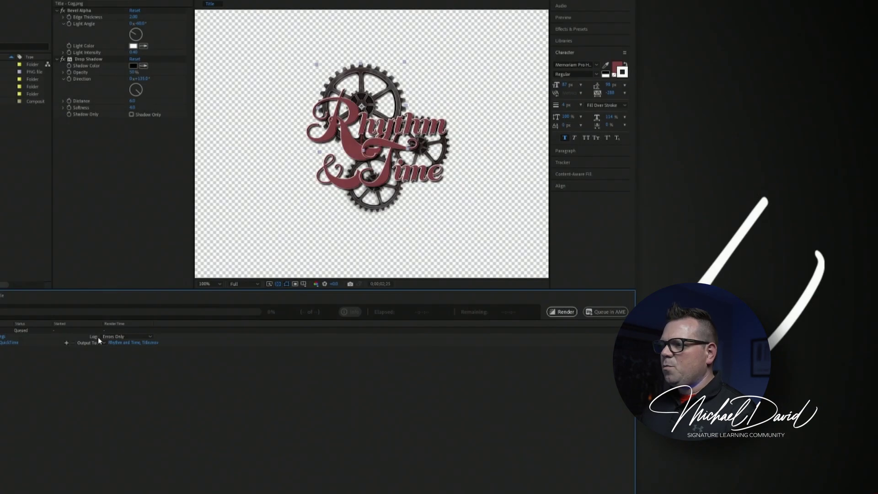
Step: Start rendering the queued Title composition from the Render Queue panel
left_click(565, 312)
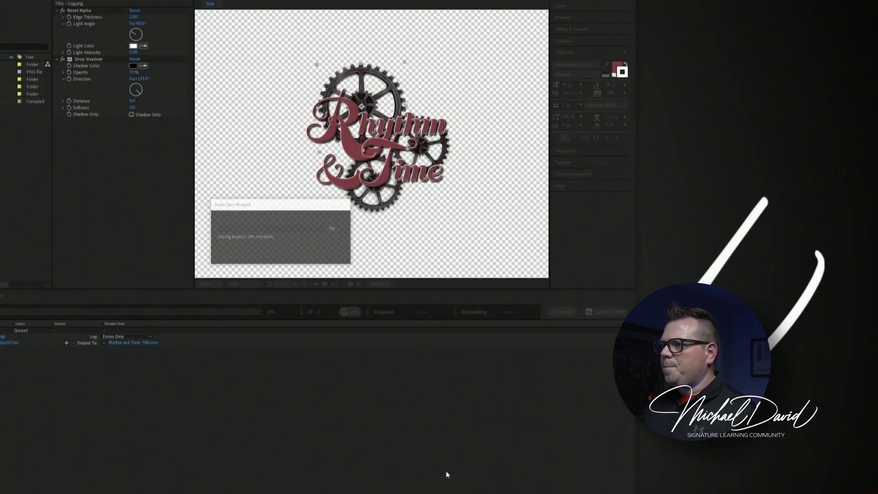